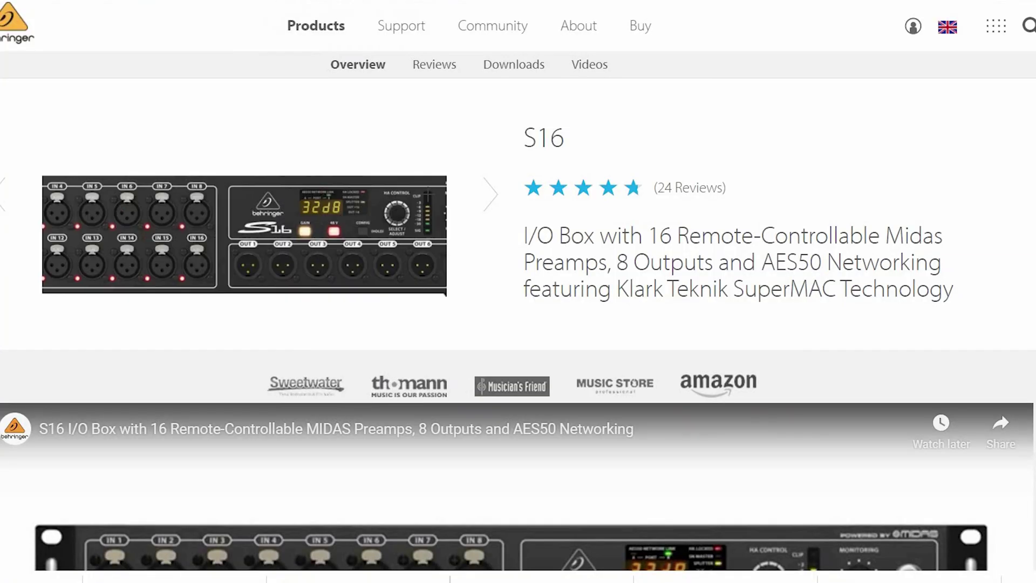
- Locate Firmware Update V2.4 in the S16 downloads and show it in Chrome's downloads list
click(534, 67)
scroll(427, 297, down, 2)
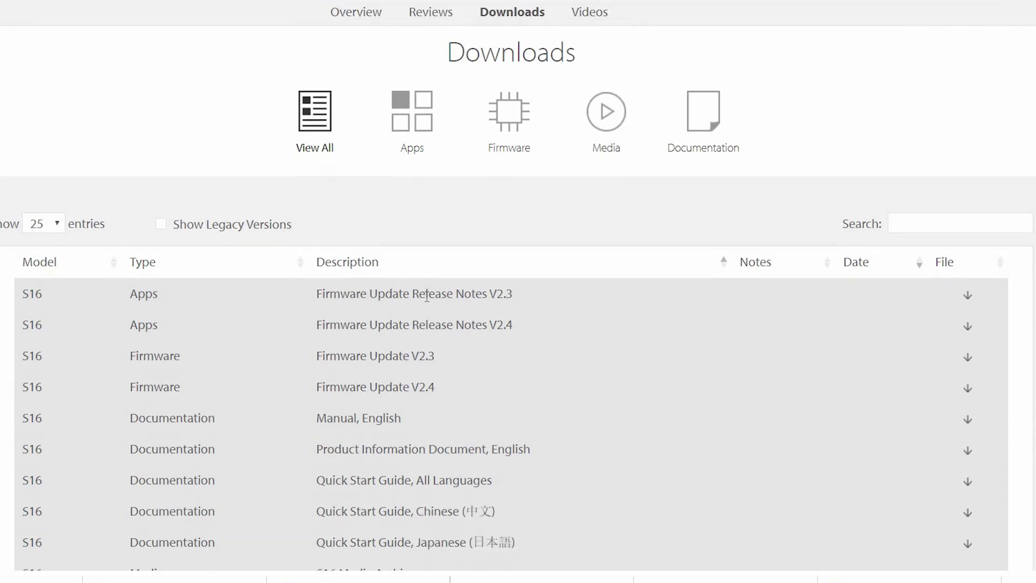
scroll(364, 298, down, 2)
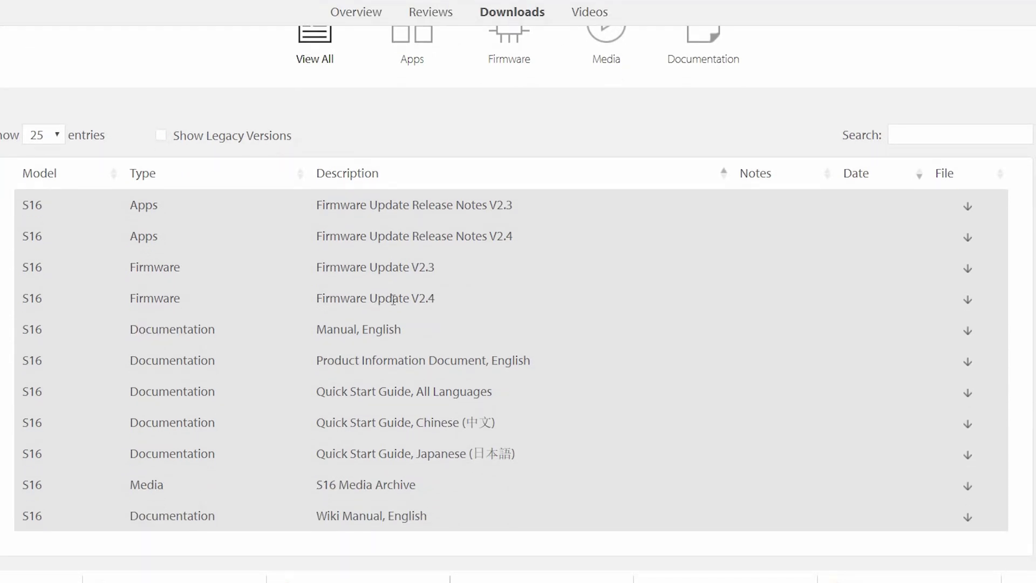
drag(323, 298, 597, 305)
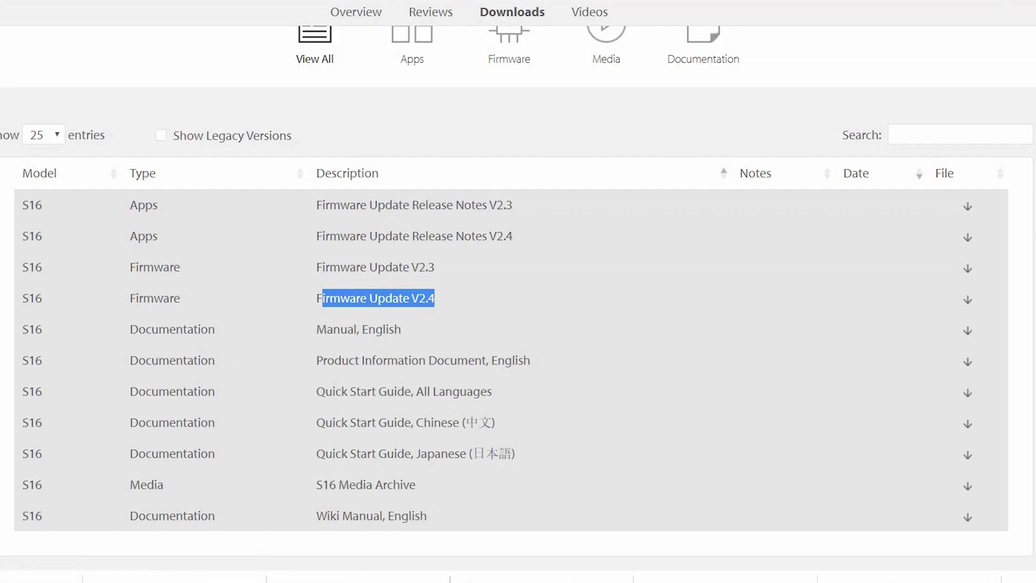
key(ctrl+j)
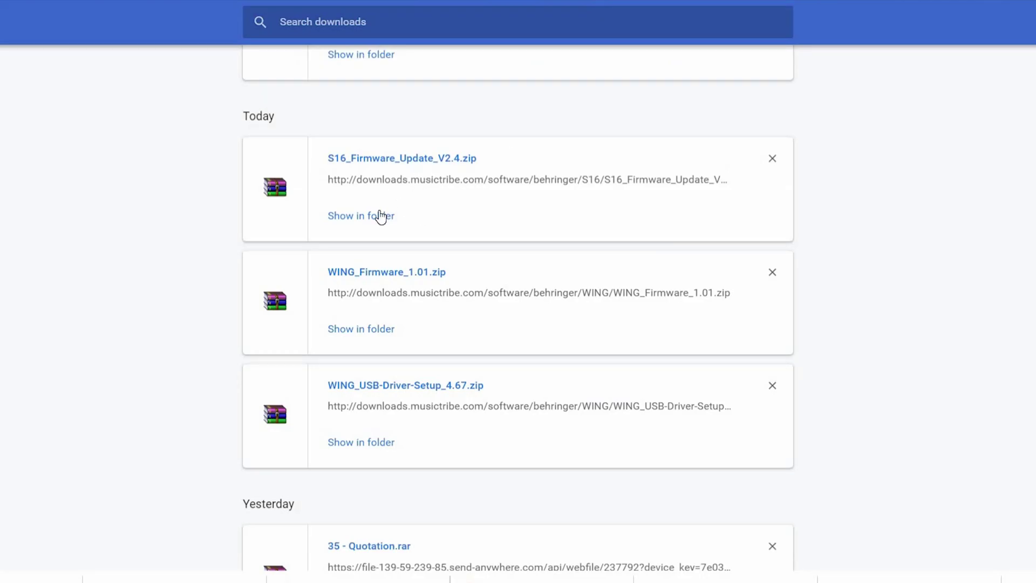
- Open S16_Firmware_Update_V2.4.zip in WinRAR, dismiss the notice, and select the release note PDF
click(410, 159)
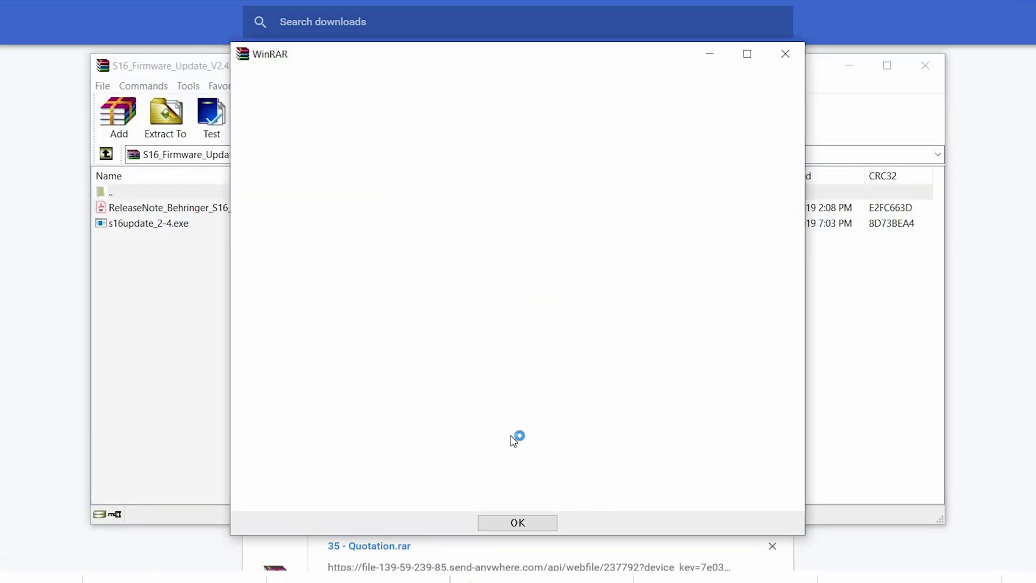
click(517, 523)
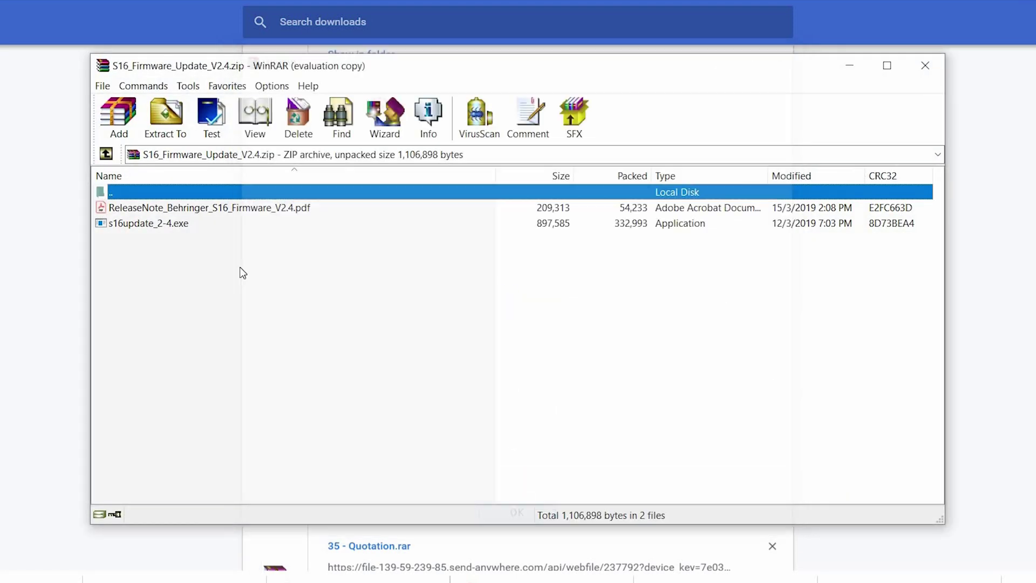
click(232, 209)
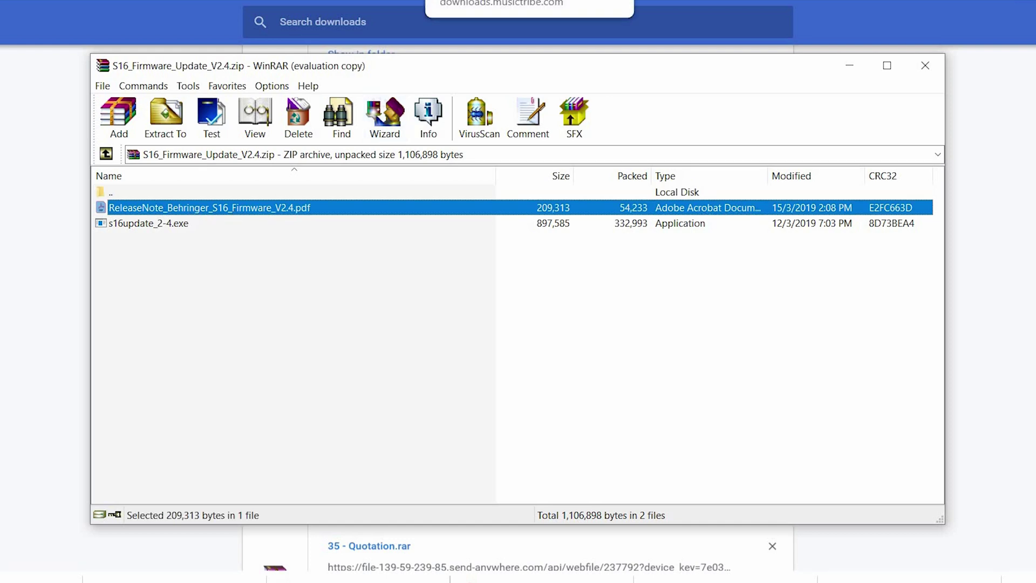
- Open the V2.4 release note PDF and review the nine-step Update Process on page 2
double_click(352, 207)
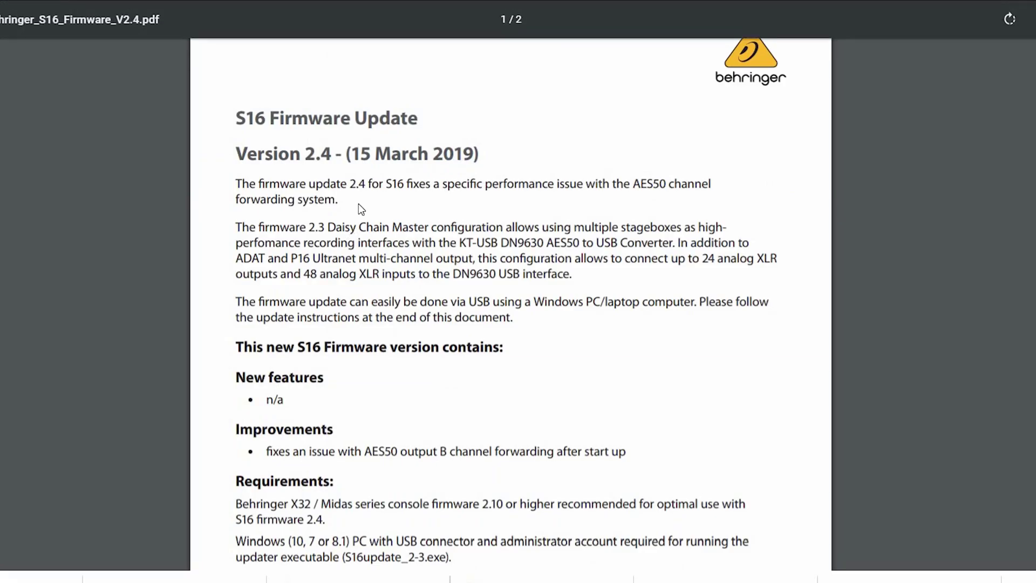
scroll(358, 204, down, 2)
scroll(359, 203, down, 4)
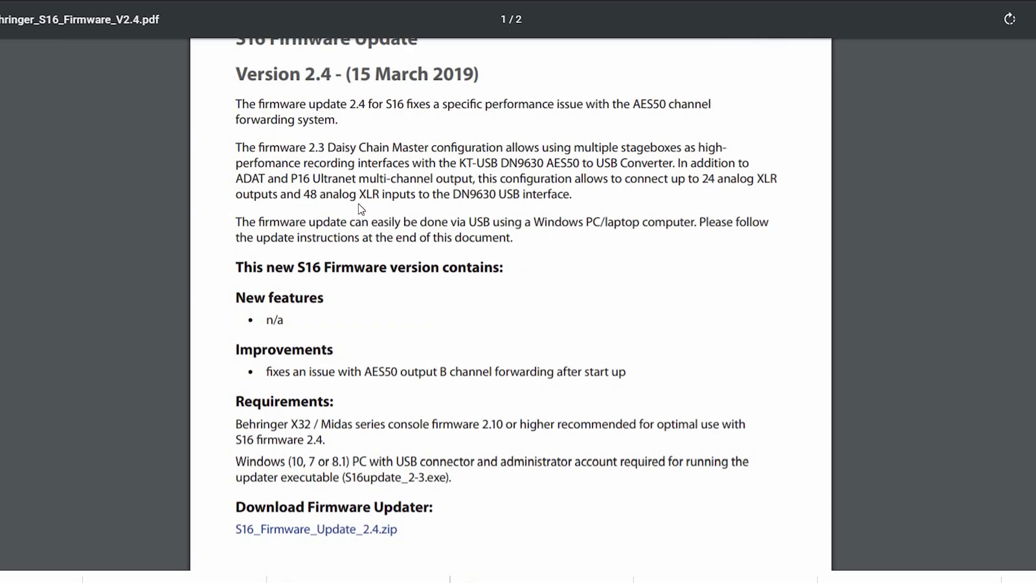
scroll(359, 203, down, 3)
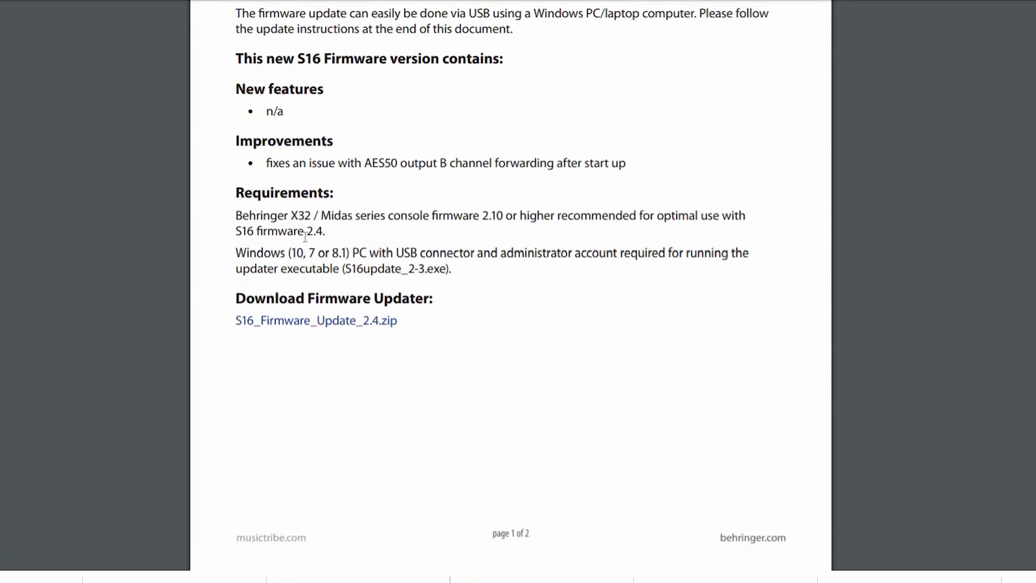
scroll(240, 223, down, 3)
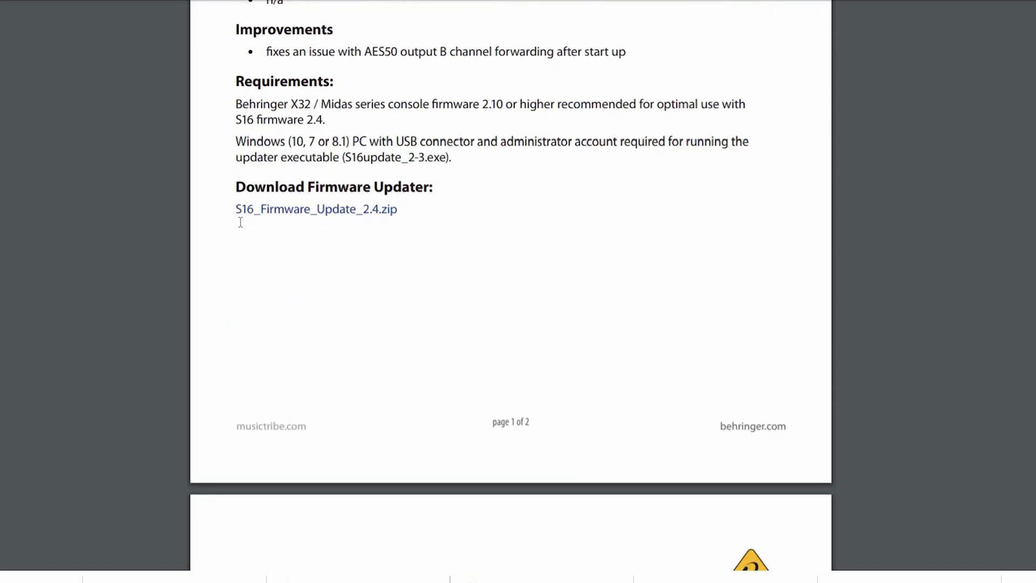
scroll(240, 223, down, 3)
scroll(239, 222, down, 3)
scroll(240, 223, down, 3)
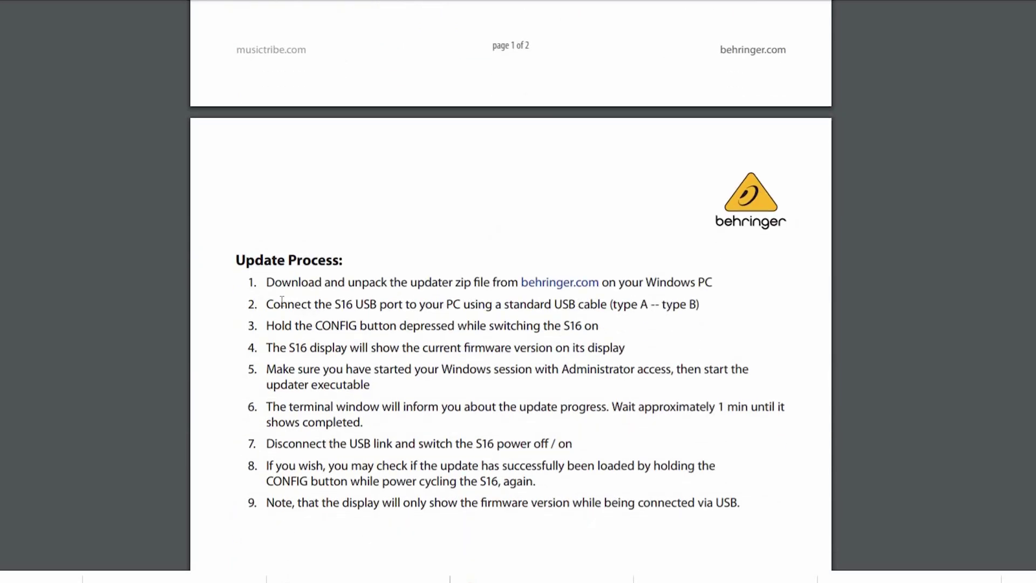
scroll(241, 222, down, 2)
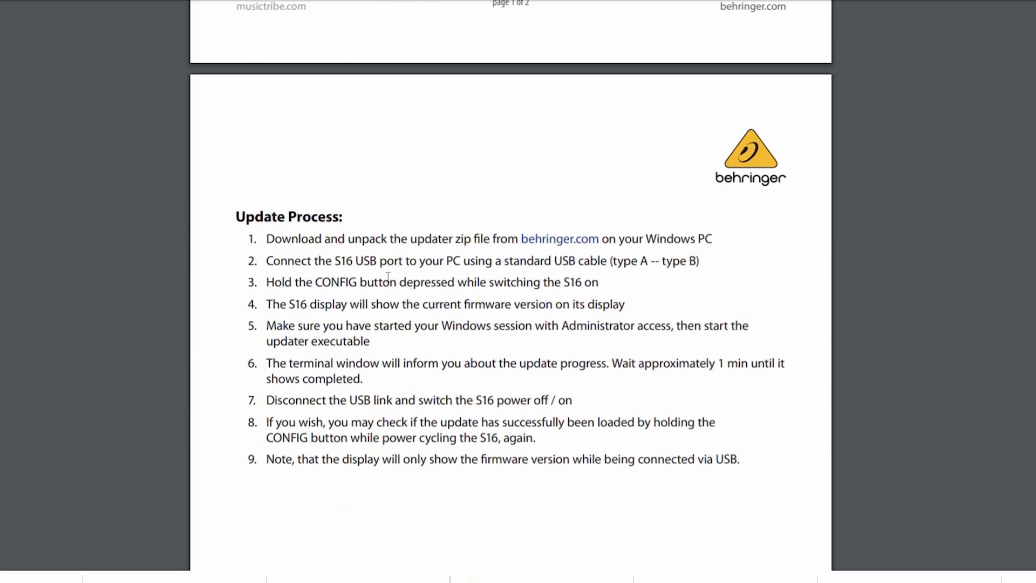
drag(235, 212, 751, 450)
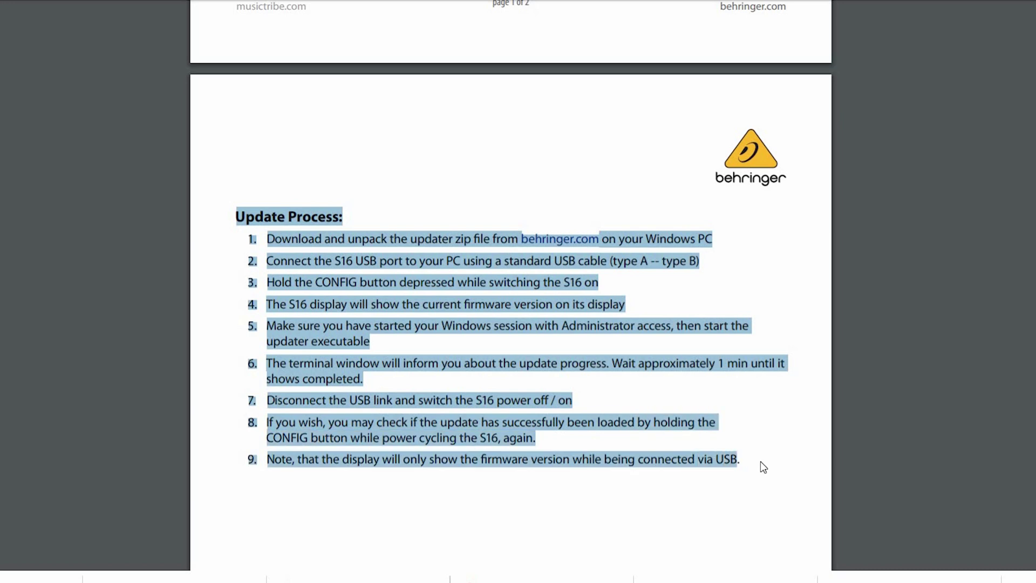
scroll(662, 432, down, 2)
click(576, 403)
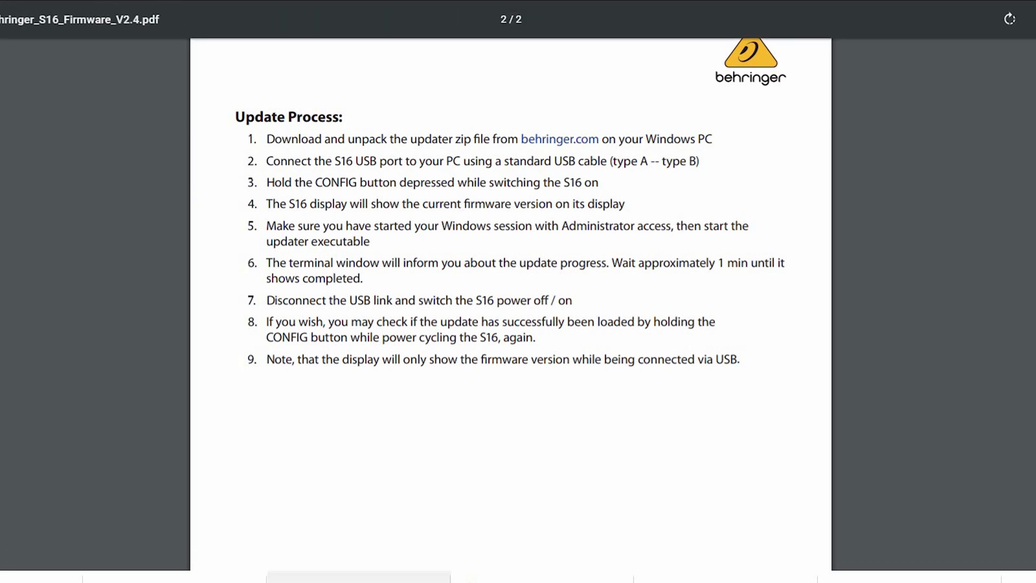
- Bring the WinRAR archive window back and select s16update_2-4.exe
click(377, 529)
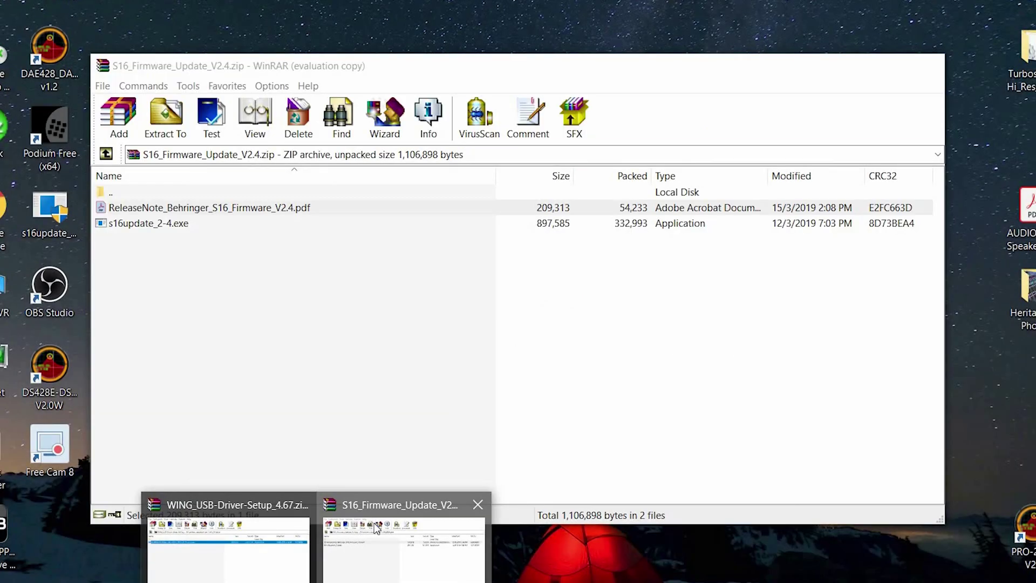
click(155, 223)
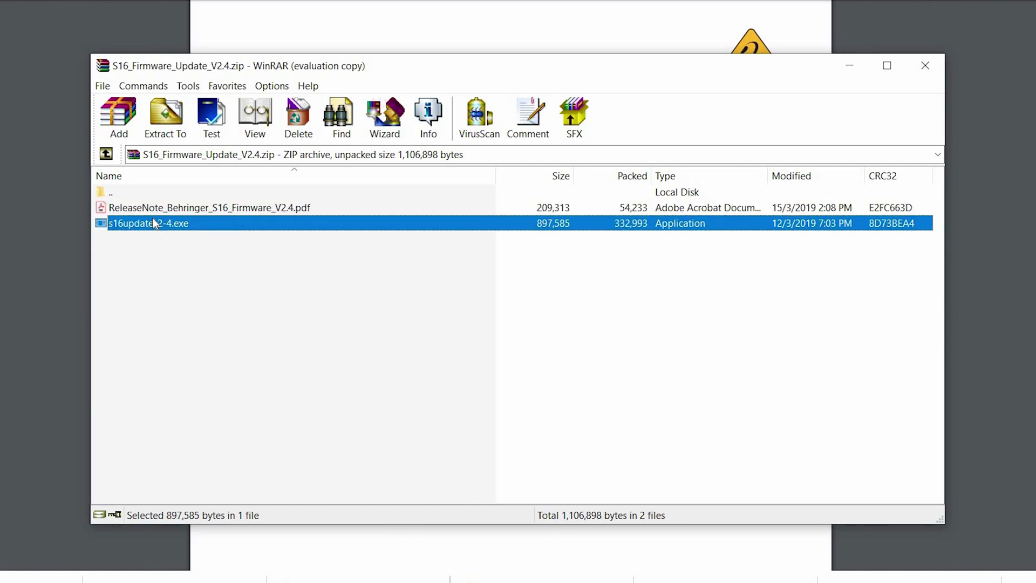